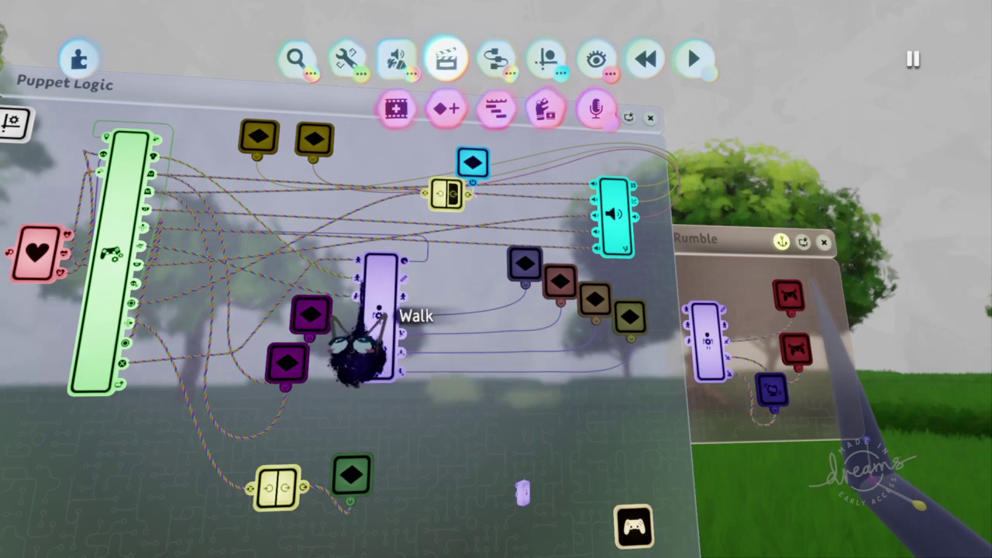
Step: Open the main Puppet Interface on the Puppet Logic chip and show its second outputs page
{"action": "scroll", "coordinate": [375, 299], "scroll_direction": "down", "scroll_amount": 5}
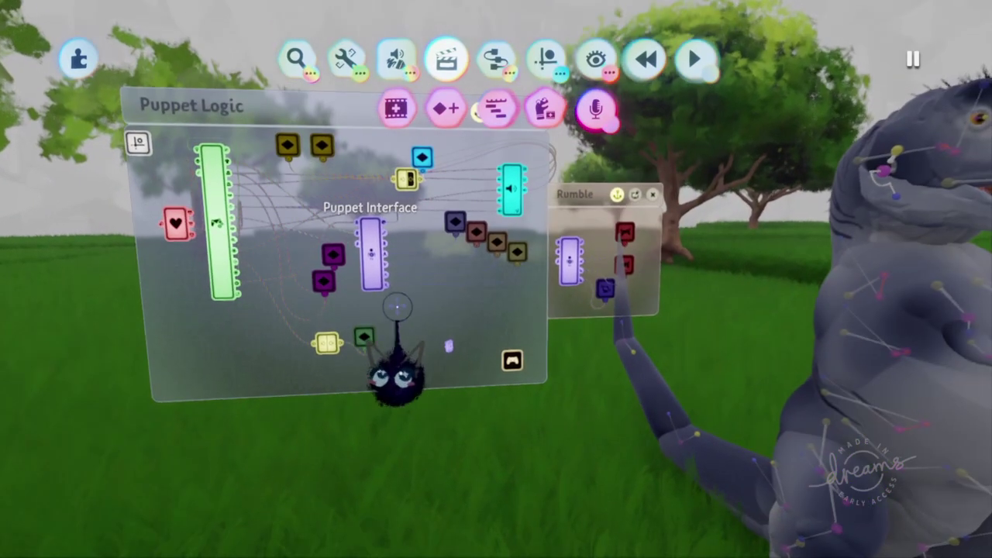
{"action": "middle_click_drag", "start_coordinate": [397, 307], "coordinate": [591, 328]}
{"action": "middle_click_drag", "start_coordinate": [761, 301], "coordinate": [403, 265]}
{"action": "middle_click_drag", "start_coordinate": [328, 243], "coordinate": [269, 194]}
{"action": "scroll", "coordinate": [271, 169], "scroll_direction": "up", "scroll_amount": 3}
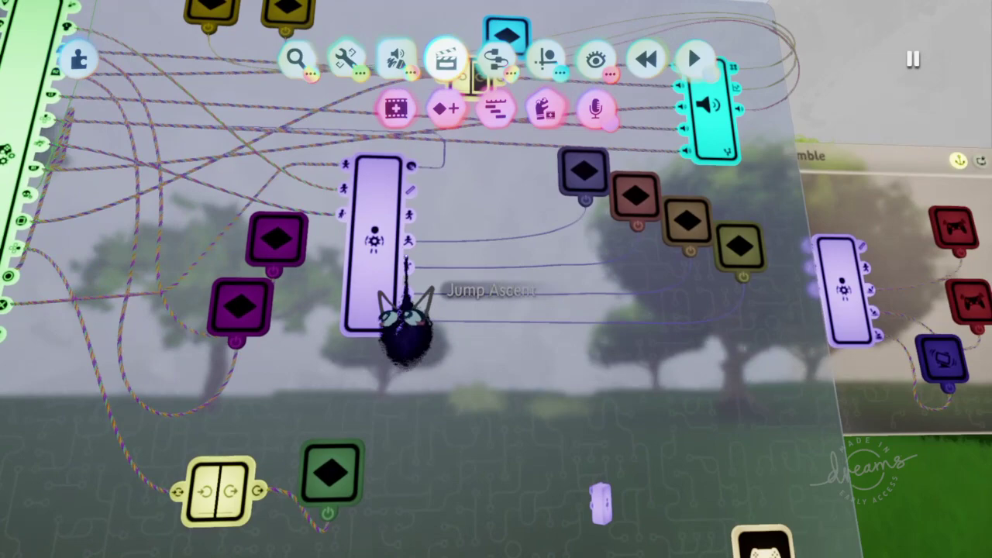
{"action": "left_click", "coordinate": [378, 288]}
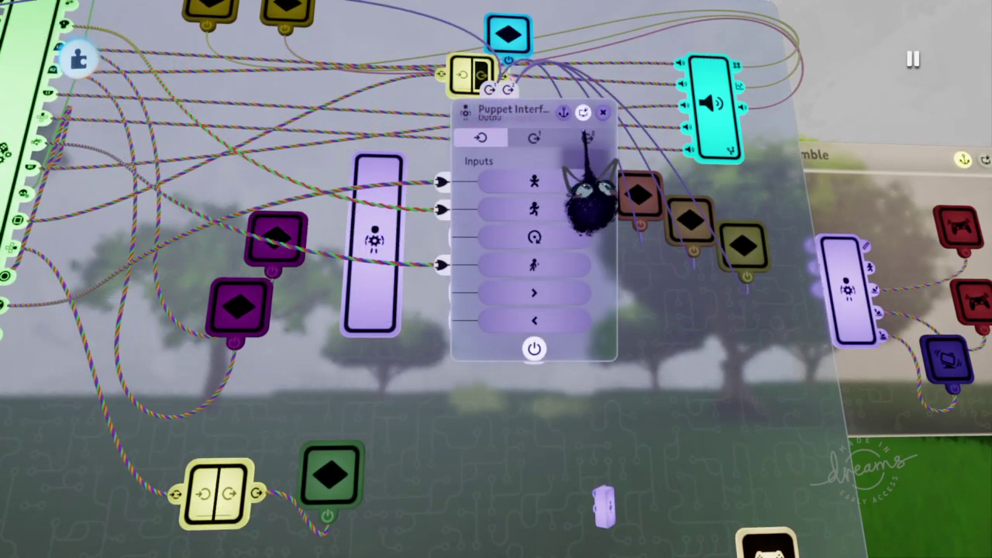
{"action": "left_click", "coordinate": [586, 136]}
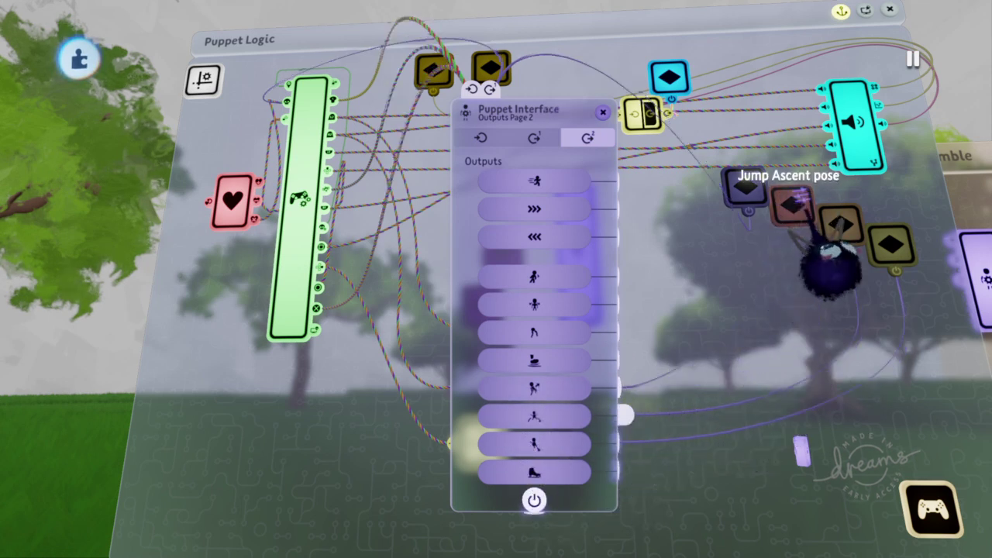
Step: Inspect the Jump Ascent pose keyframe's settings, and close them along with the Puppet Interface
{"action": "left_click", "coordinate": [792, 204]}
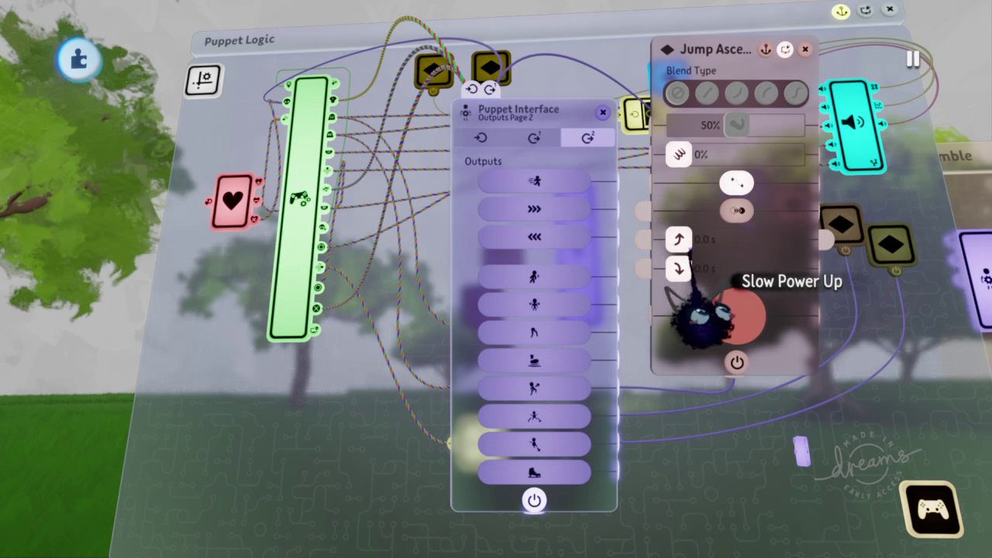
{"action": "left_click", "coordinate": [805, 48]}
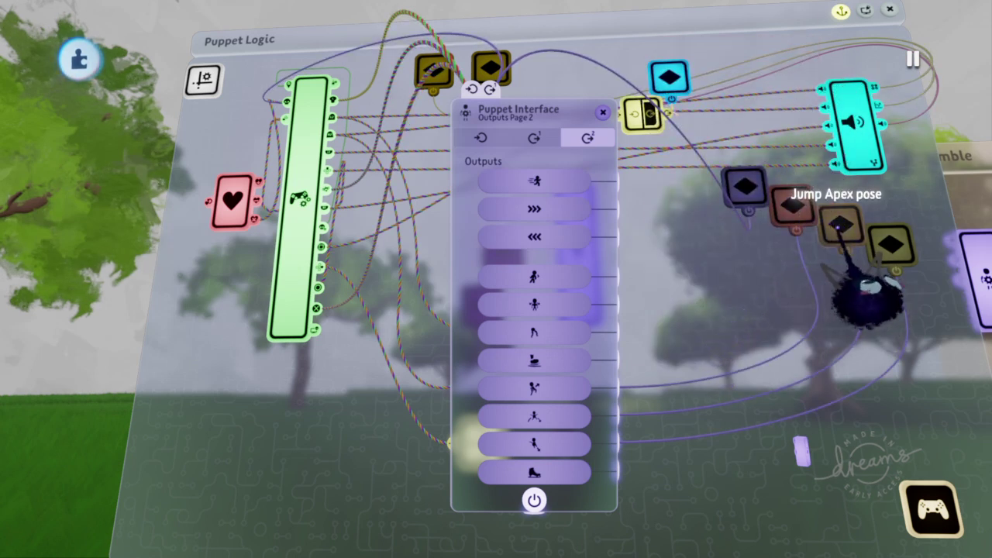
{"action": "left_click", "coordinate": [603, 113]}
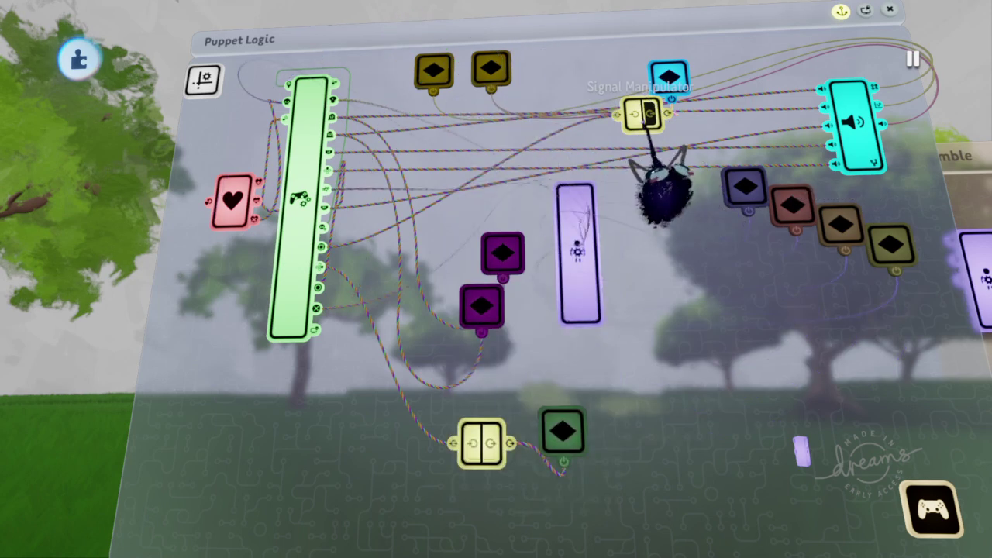
Step: Move the upper Signal Manipulator away from the cyan keyframe on the Puppet Logic chip so they no longer overlap
{"action": "left_click_drag", "start_coordinate": [649, 116], "coordinate": [601, 87]}
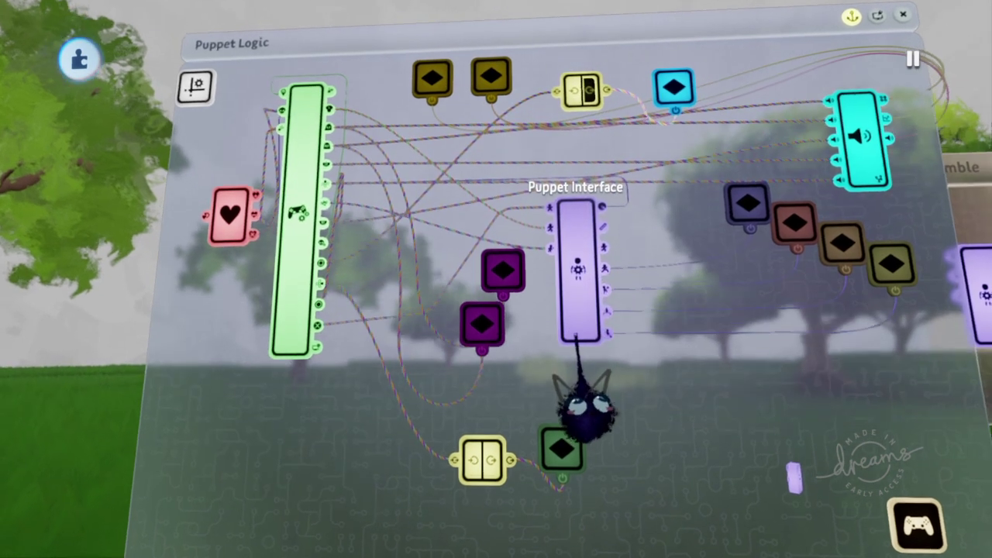
Step: Review the main Puppet Interface's inputs and output pages, including Running Strength, and close it
{"action": "left_click", "coordinate": [580, 335]}
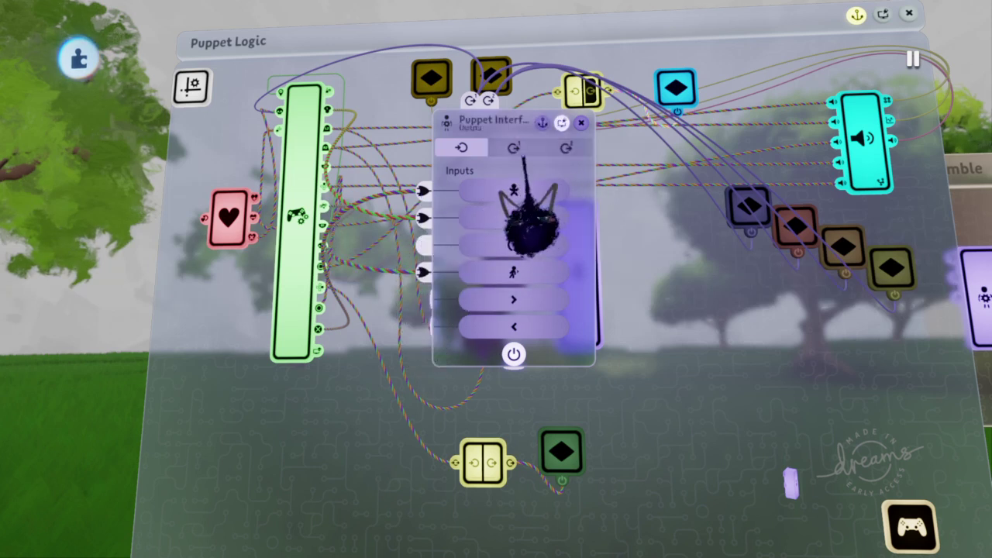
{"action": "left_click", "coordinate": [514, 147]}
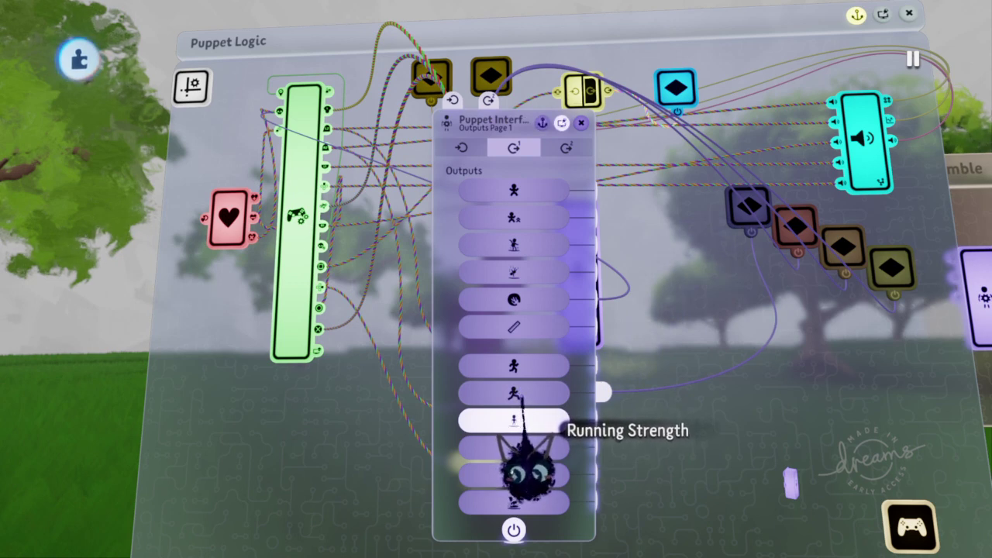
{"action": "mouse_move", "coordinate": [516, 418]}
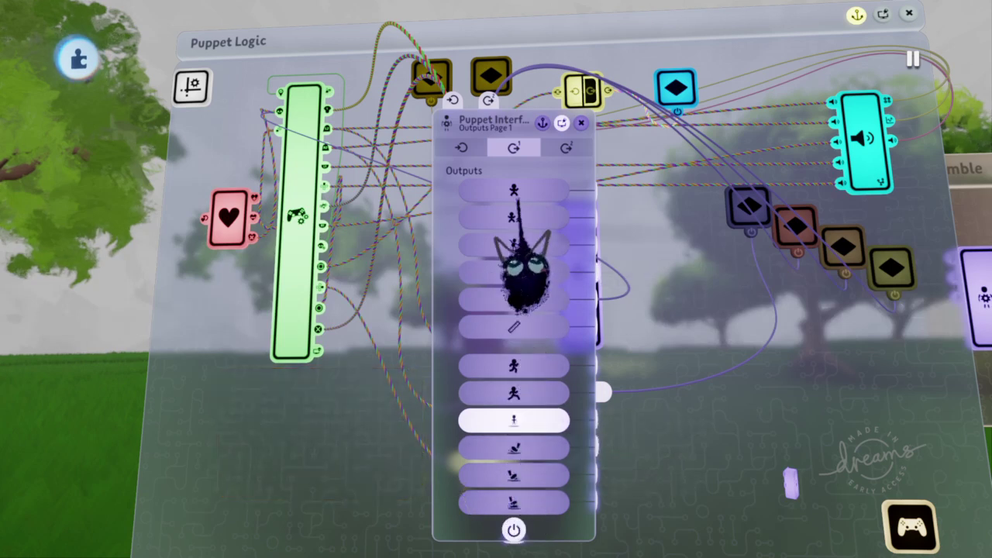
{"action": "left_click", "coordinate": [461, 147]}
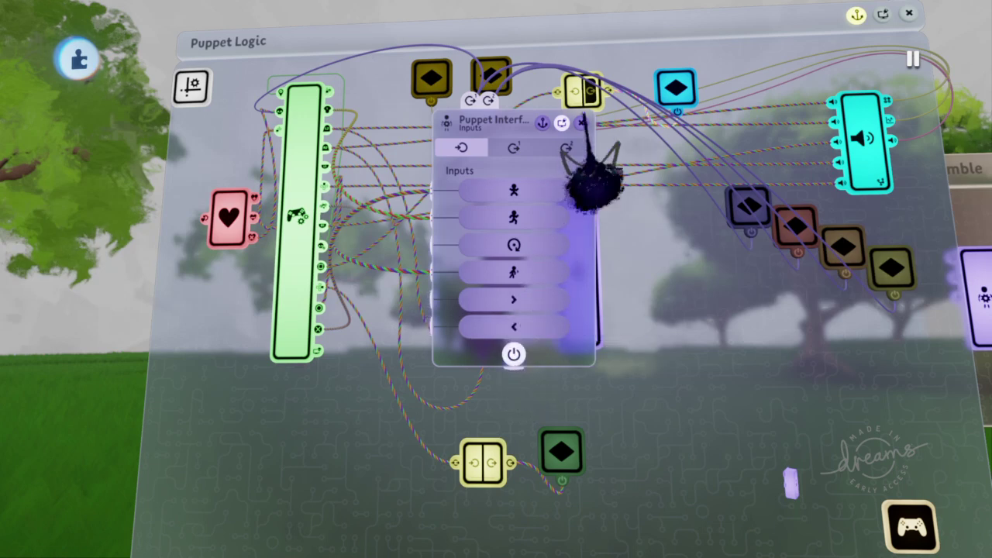
{"action": "left_click", "coordinate": [519, 146]}
{"action": "left_click", "coordinate": [565, 146]}
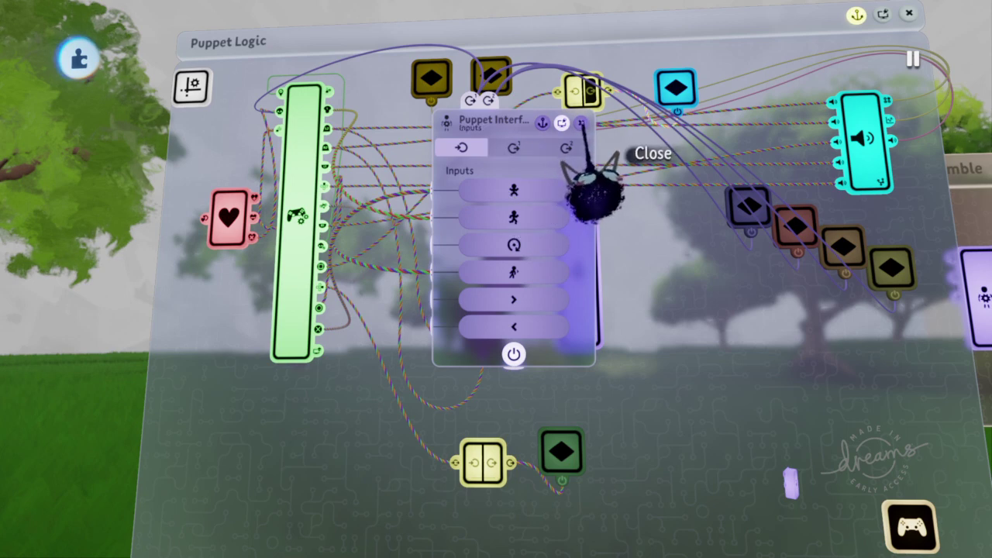
{"action": "left_click", "coordinate": [581, 124]}
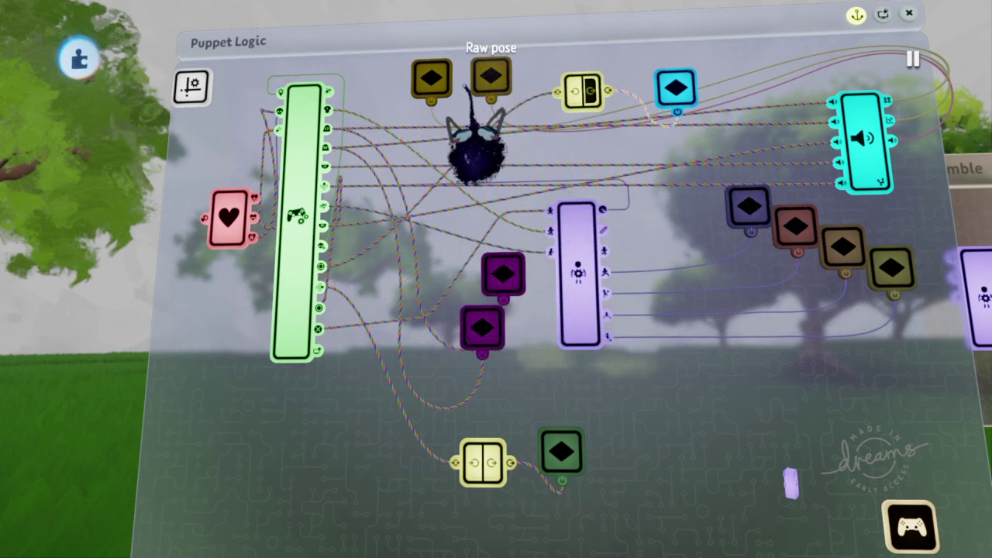
Step: Examine how the Puppet Interface inside the Rumble chip is wired to the controller rumble gadgets
{"action": "scroll", "coordinate": [459, 167], "scroll_direction": "down", "scroll_amount": 5}
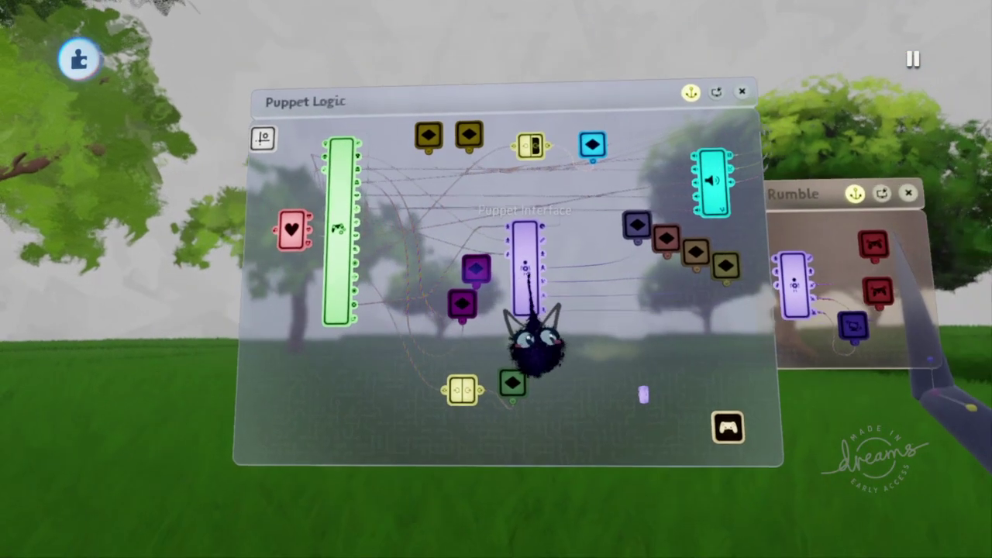
{"action": "scroll", "coordinate": [526, 283], "scroll_direction": "down", "scroll_amount": 2}
{"action": "scroll", "coordinate": [530, 292], "scroll_direction": "right", "scroll_amount": 5}
{"action": "scroll", "coordinate": [530, 271], "scroll_direction": "up", "scroll_amount": 3}
{"action": "scroll", "coordinate": [530, 261], "scroll_direction": "up", "scroll_amount": 1}
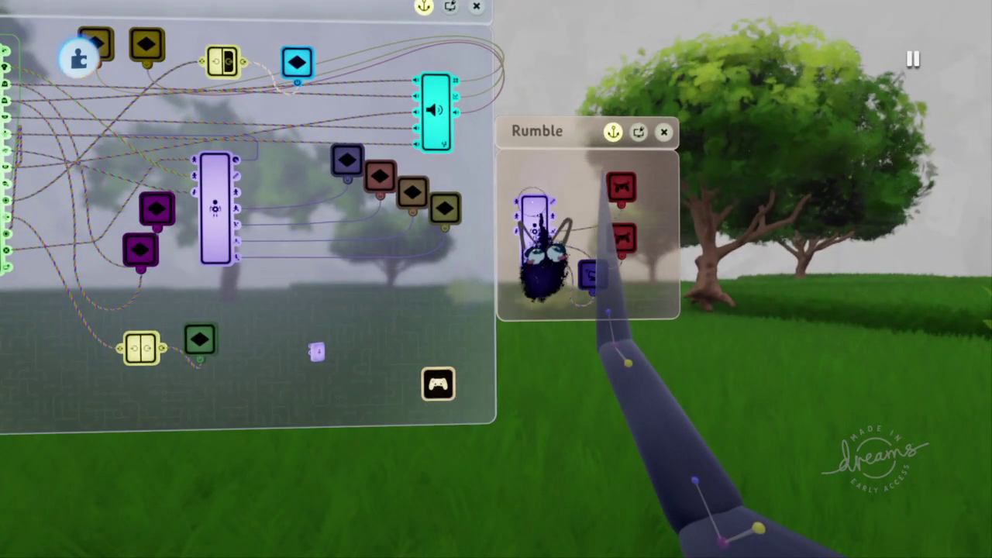
{"action": "scroll", "coordinate": [538, 225], "scroll_direction": "up", "scroll_amount": 2}
{"action": "scroll", "coordinate": [540, 222], "scroll_direction": "up", "scroll_amount": 2}
{"action": "left_click_drag", "start_coordinate": [555, 107], "coordinate": [559, 55]}
{"action": "scroll", "coordinate": [557, 64], "scroll_direction": "up", "scroll_amount": 2}
{"action": "left_click", "coordinate": [620, 226]}
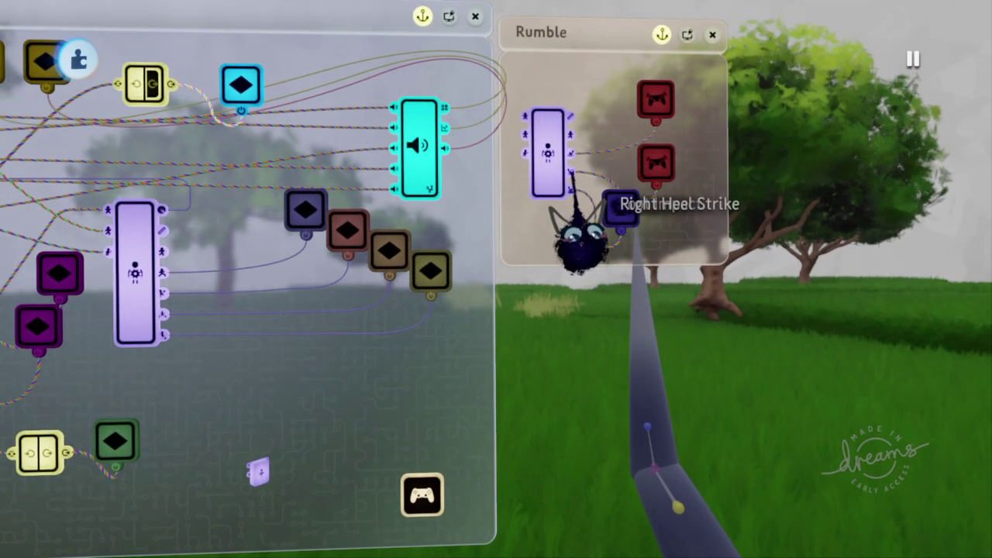
{"action": "left_click", "coordinate": [547, 221]}
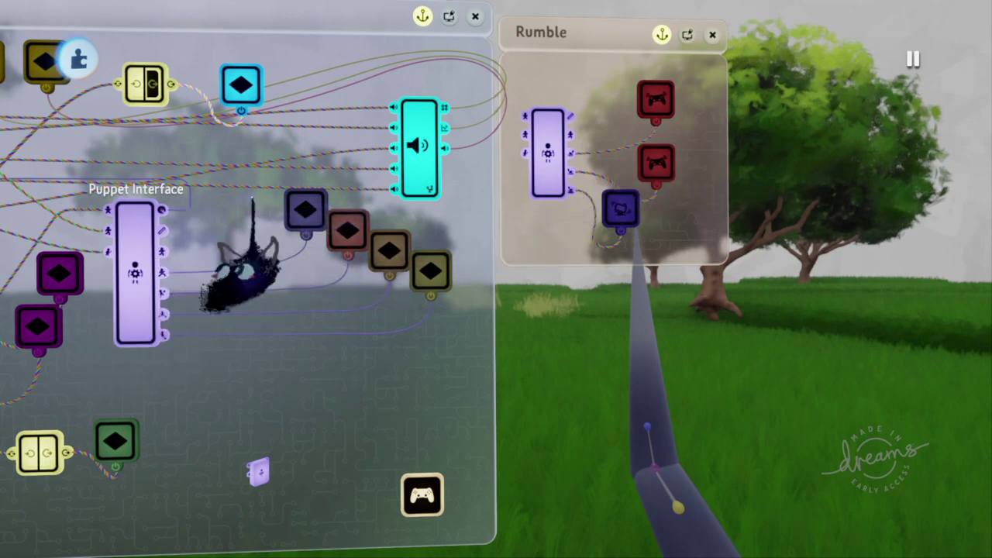
Step: Close the T rex sim group's physical properties and open the Basic Puppet's Overall Movement settings instead
{"action": "scroll", "coordinate": [587, 206], "scroll_direction": "down", "scroll_amount": 2}
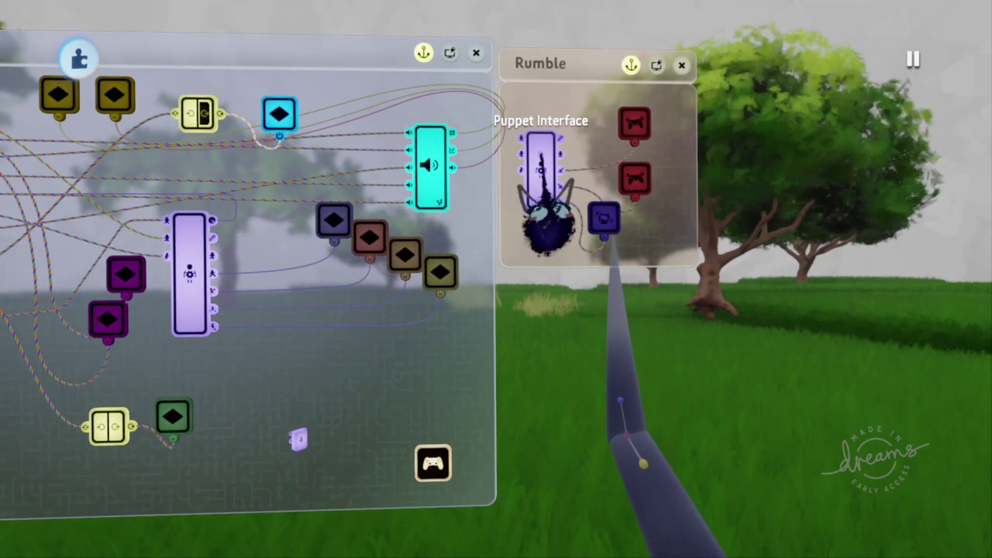
{"action": "scroll", "coordinate": [540, 157], "scroll_direction": "down", "scroll_amount": 5}
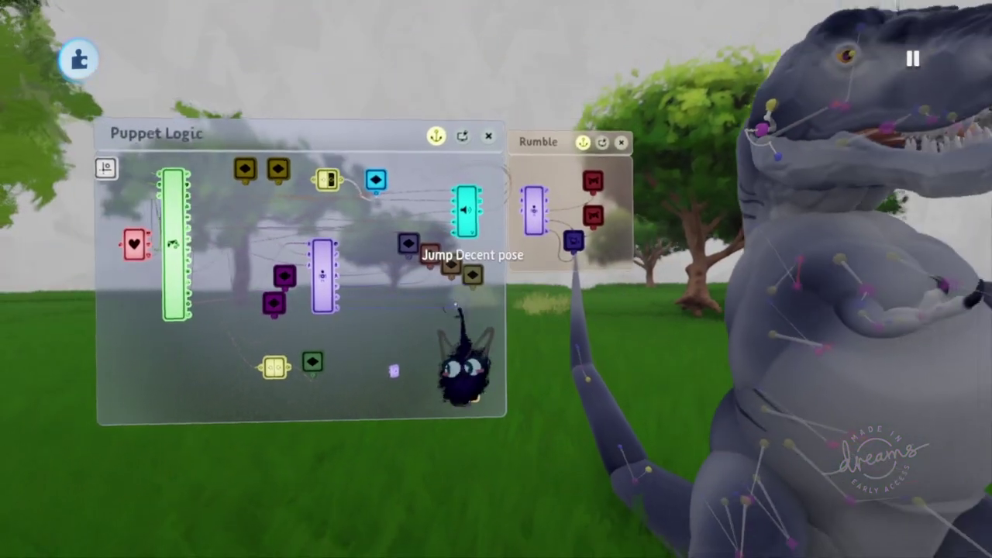
{"action": "scroll", "coordinate": [341, 283], "scroll_direction": "down", "scroll_amount": 1}
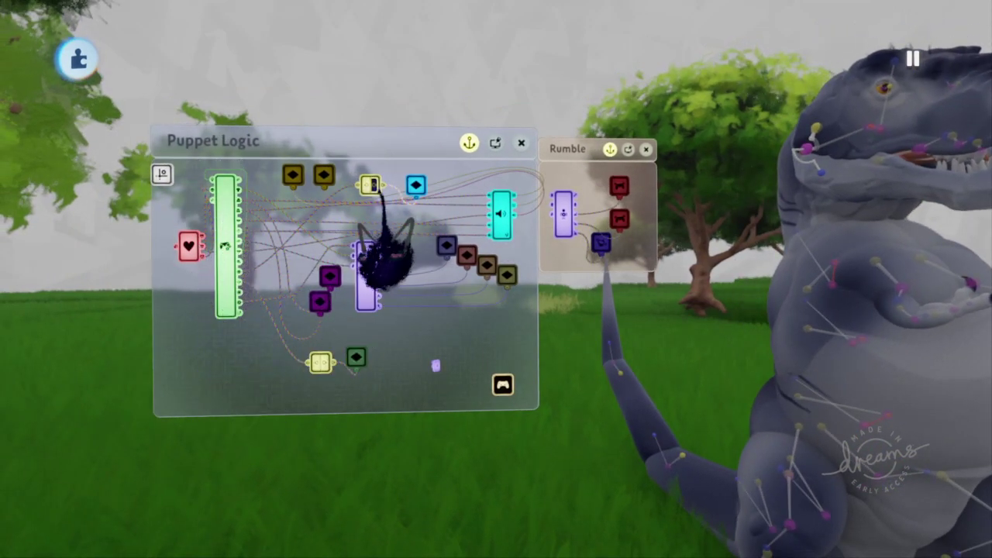
{"action": "middle_click_drag", "start_coordinate": [303, 293], "coordinate": [334, 362]}
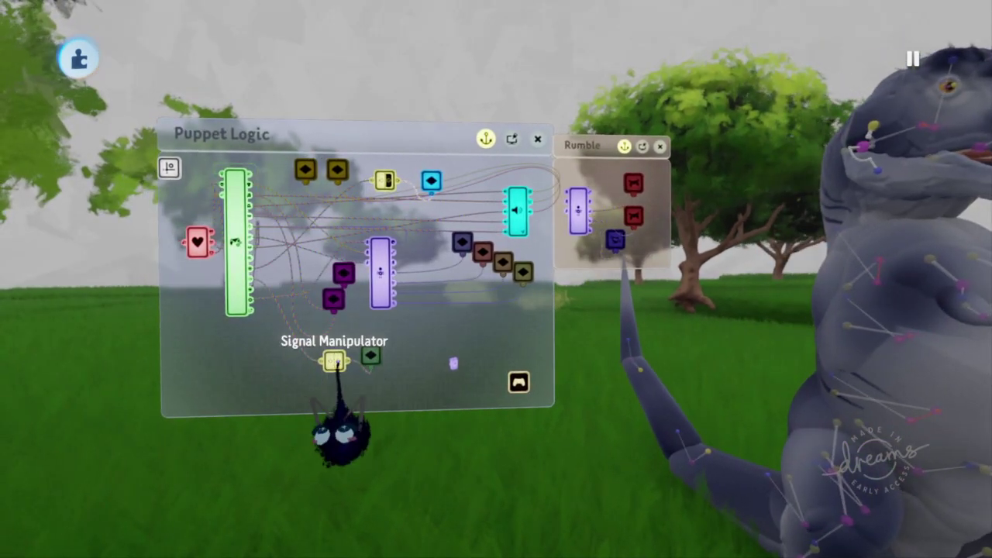
{"action": "middle_click_drag", "start_coordinate": [372, 356], "coordinate": [503, 321]}
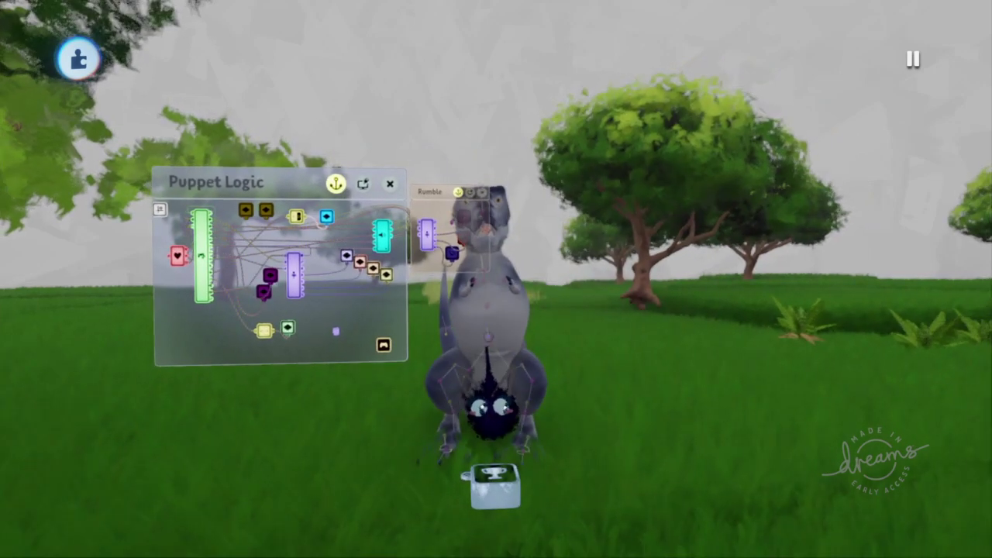
{"action": "left_click", "coordinate": [503, 320]}
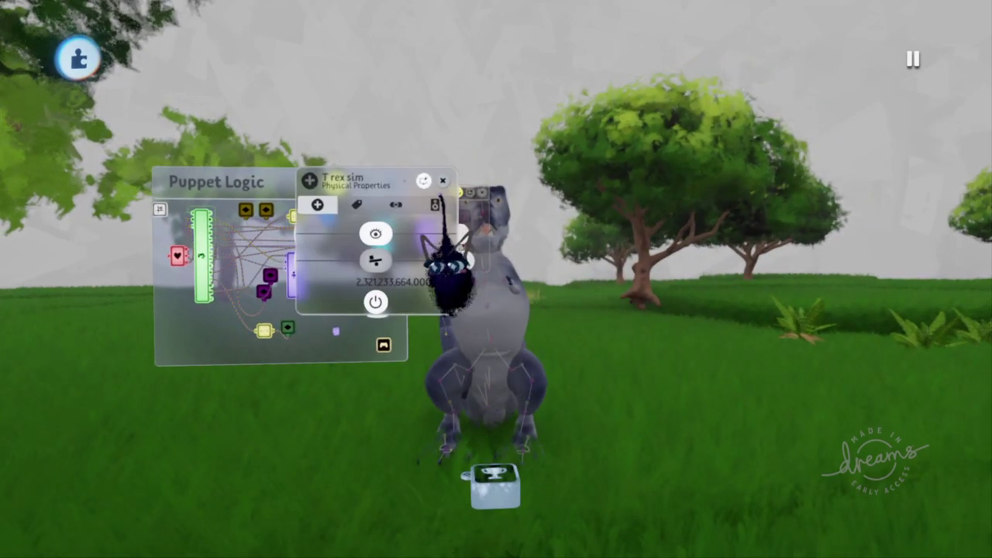
{"action": "left_click", "coordinate": [443, 183]}
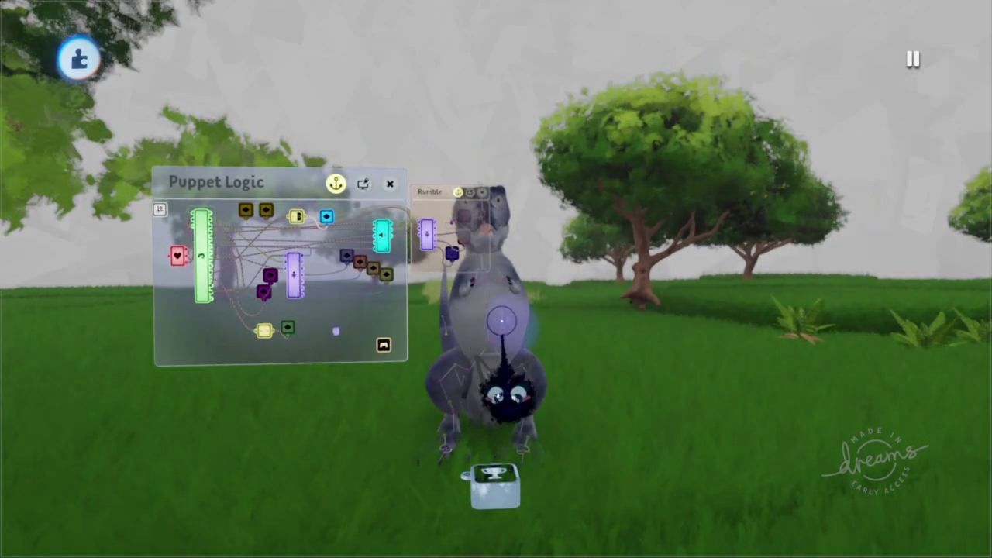
{"action": "left_click", "coordinate": [508, 396]}
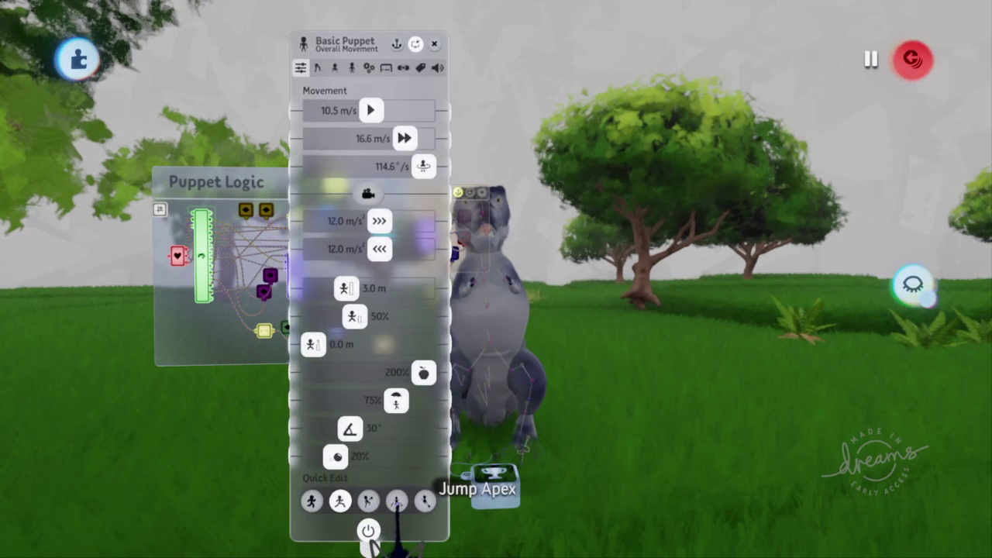
Step: Preview the T. rex's Jump Descent pose through Quick Edit from the side, and leave the pose editing
{"action": "left_click", "coordinate": [424, 501]}
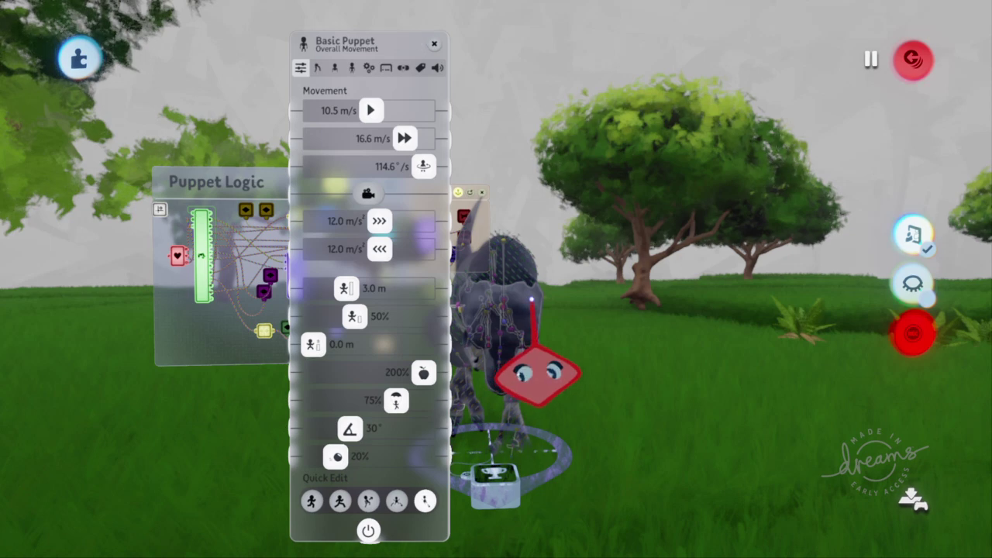
{"action": "middle_click_drag", "start_coordinate": [534, 294], "coordinate": [565, 353]}
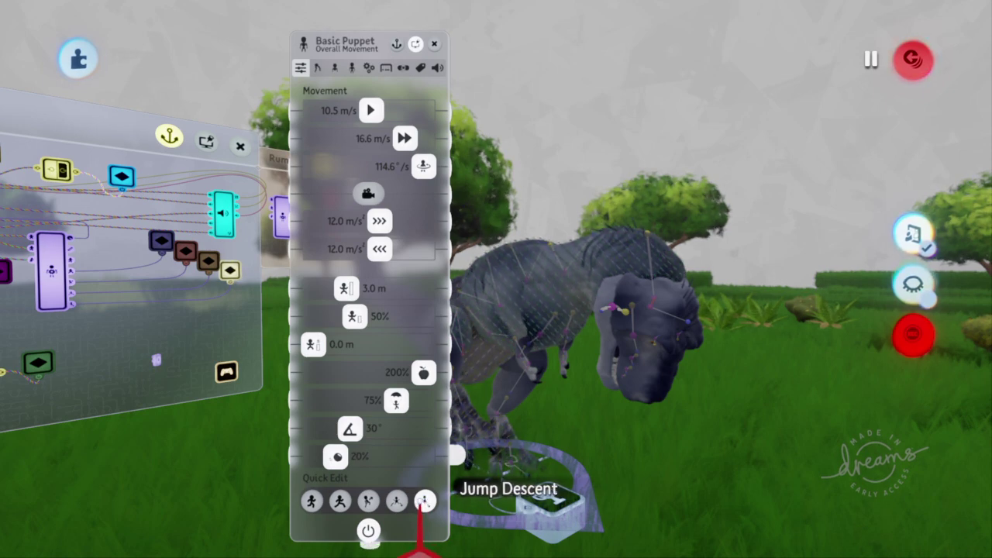
{"action": "left_click", "coordinate": [424, 501]}
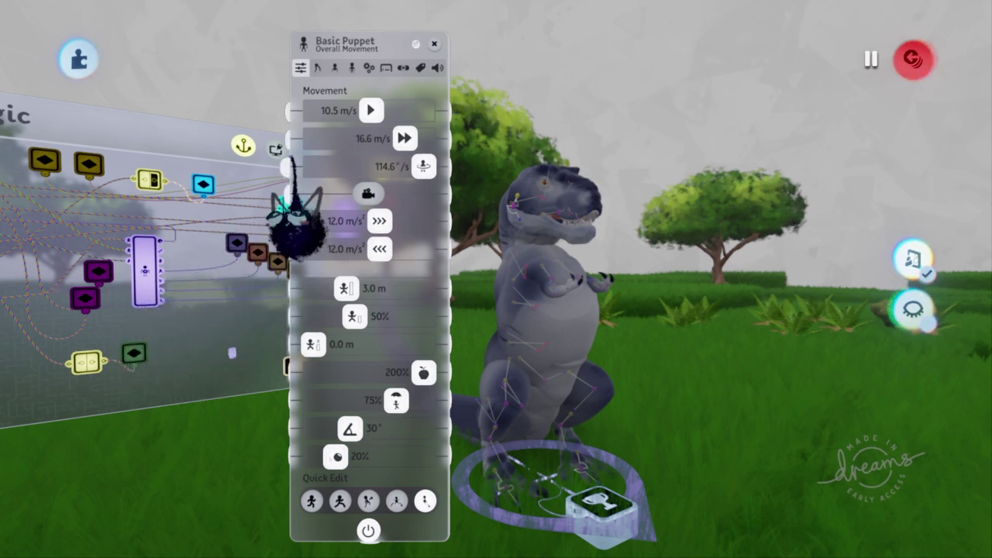
Step: Show the main Puppet Interface's second outputs page and arrange it beside the Basic Puppet's settings
{"action": "left_click", "coordinate": [146, 306]}
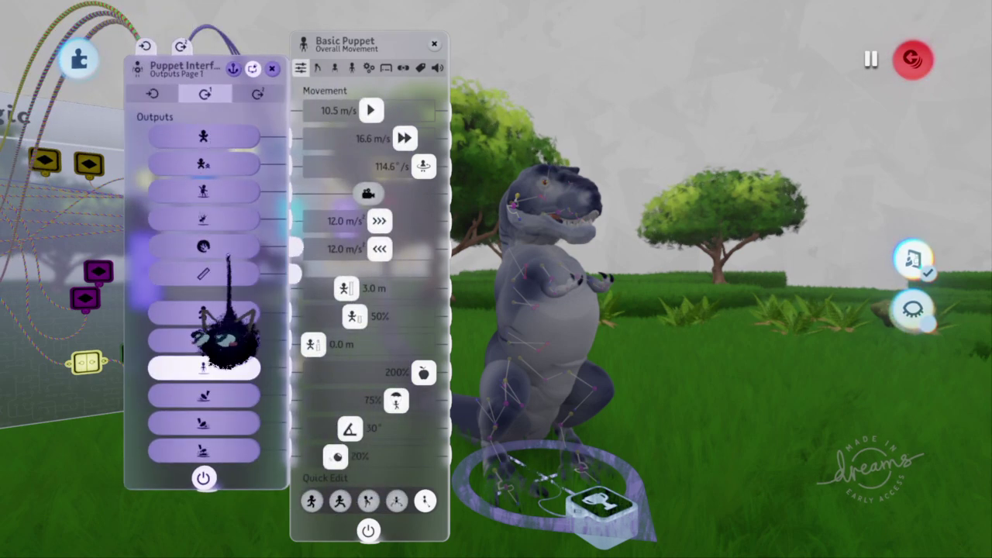
{"action": "left_click", "coordinate": [258, 94]}
{"action": "left_click_drag", "start_coordinate": [182, 66], "coordinate": [151, 63]}
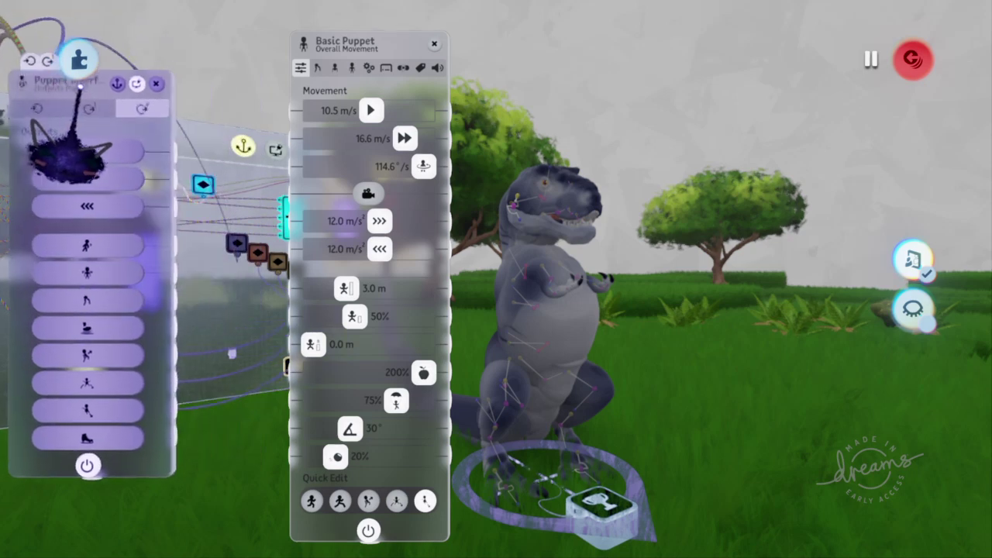
{"action": "left_click_drag", "start_coordinate": [356, 122], "coordinate": [305, 172]}
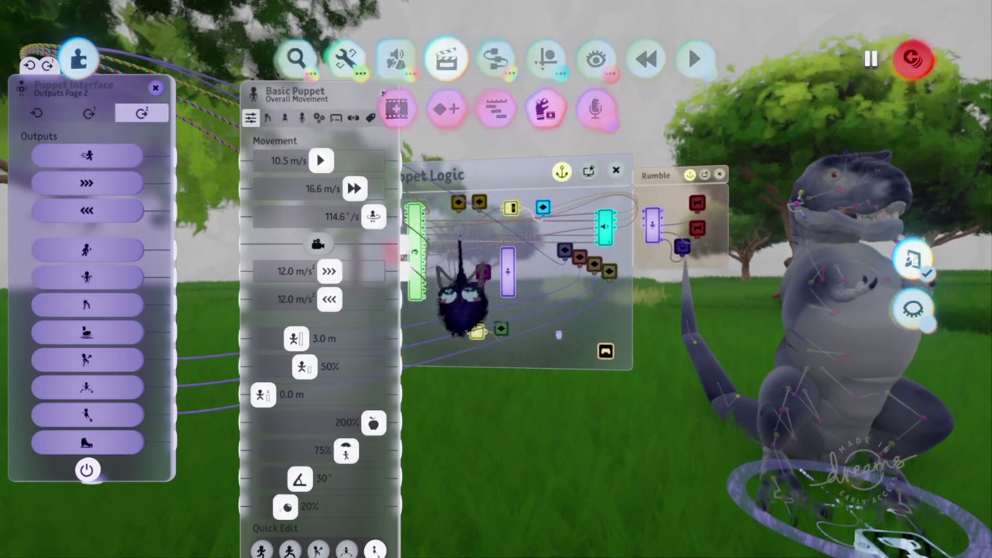
Step: Browse the Movers & Output gadgets, checking the Mover
{"action": "left_click", "coordinate": [494, 58]}
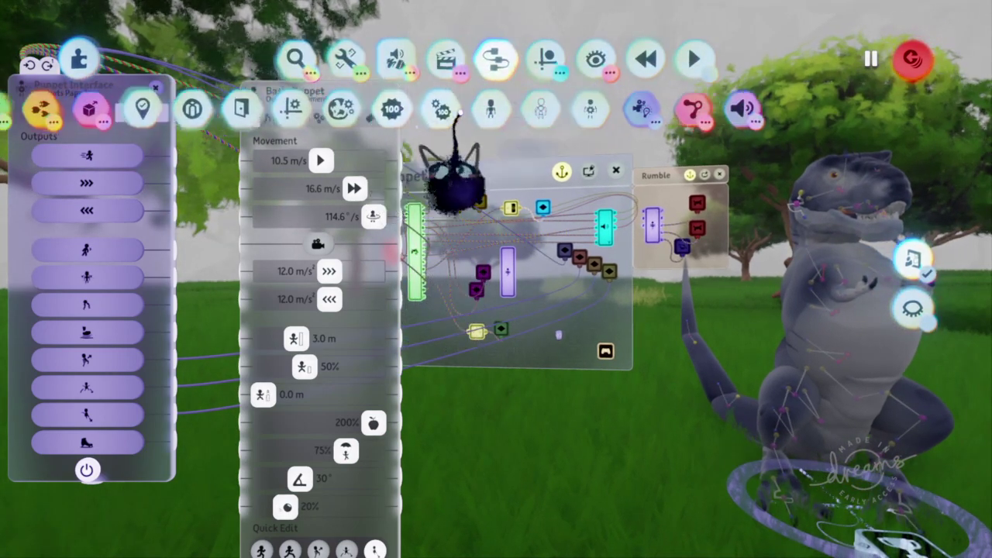
{"action": "left_click", "coordinate": [346, 111]}
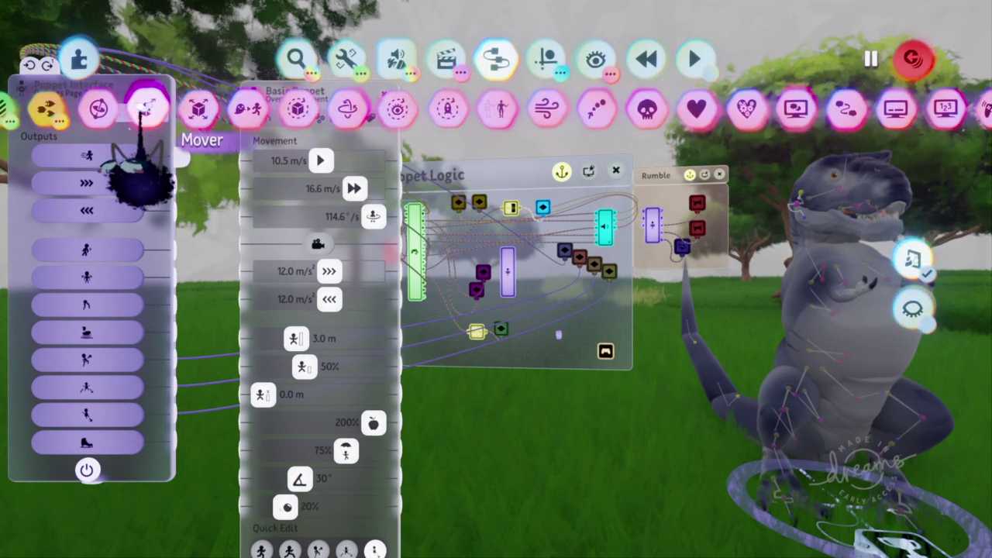
{"action": "left_click", "coordinate": [145, 110]}
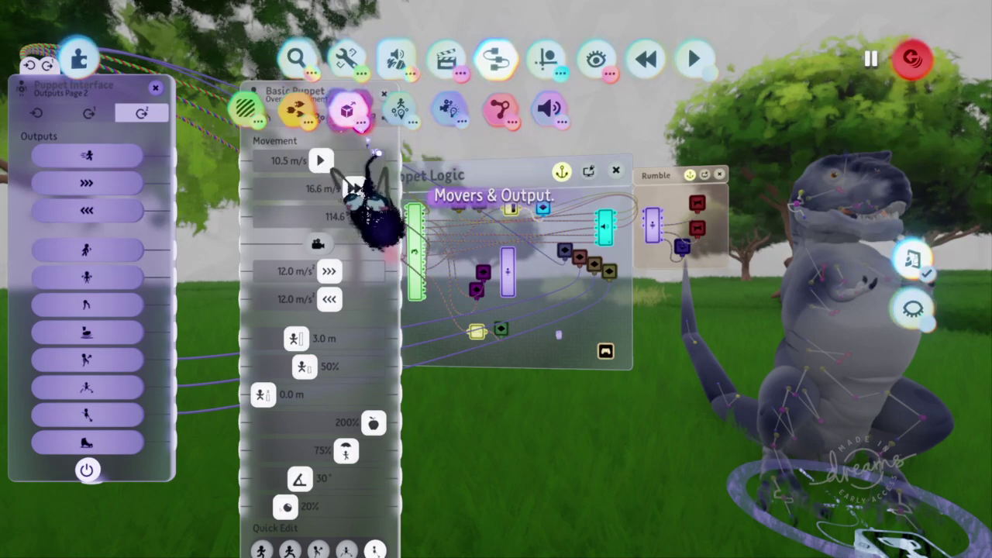
Step: Close the gadget choices and move the Basic Puppet's settings higher so the whole Overall Movement page fits in view
{"action": "middle_click_drag", "start_coordinate": [467, 302], "coordinate": [449, 303]}
{"action": "middle_click_drag", "start_coordinate": [455, 372], "coordinate": [492, 410]}
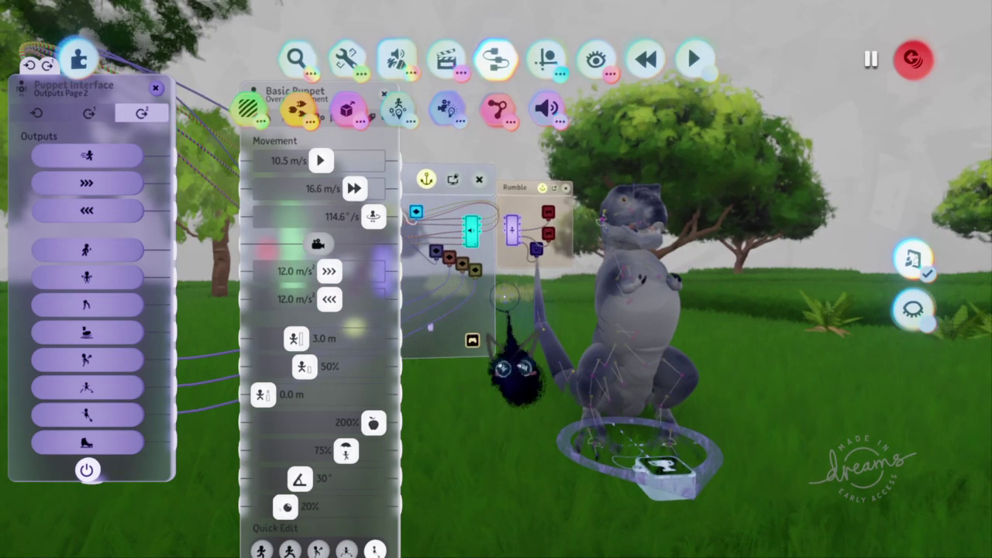
{"action": "middle_click_drag", "start_coordinate": [509, 334], "coordinate": [487, 333]}
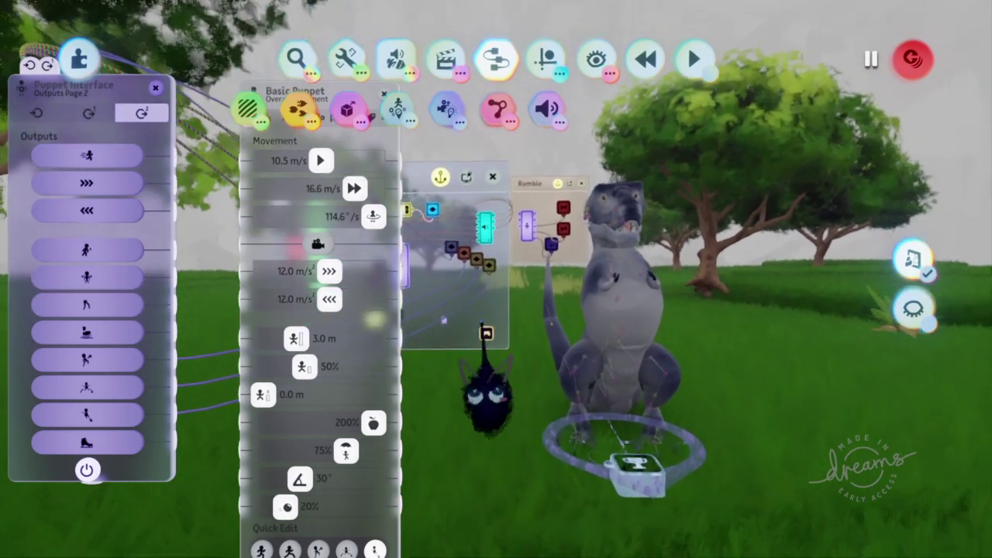
{"action": "key", "text": "Escape"}
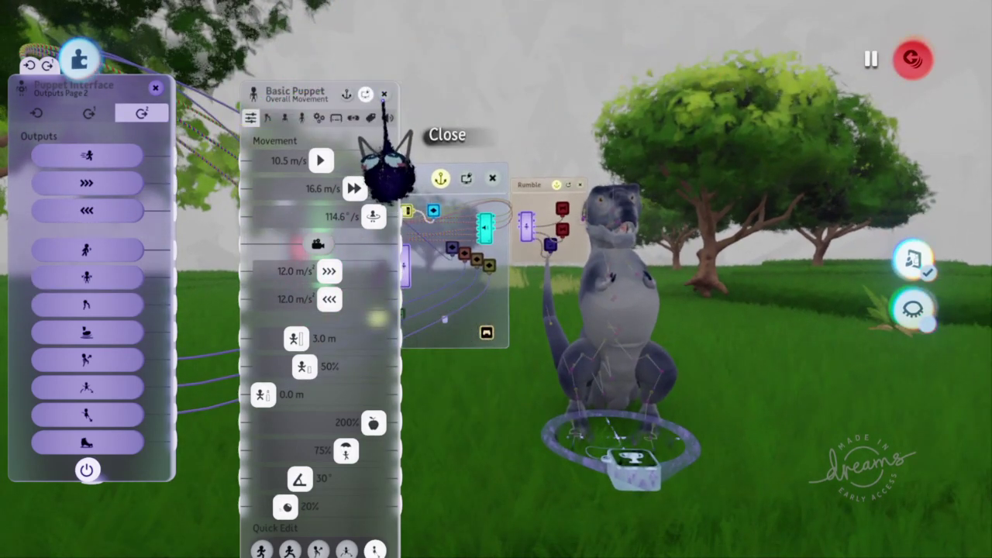
{"action": "left_click_drag", "start_coordinate": [327, 106], "coordinate": [345, 33]}
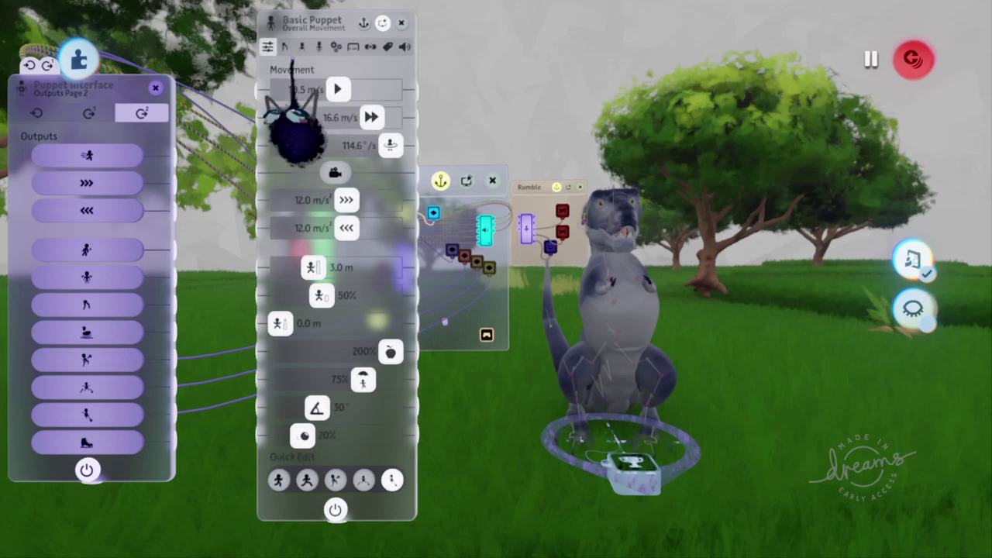
Step: Review the Basic Puppet's upper body, lower body and Behavior settings, including the help for Procedural Animation
{"action": "left_click", "coordinate": [287, 48]}
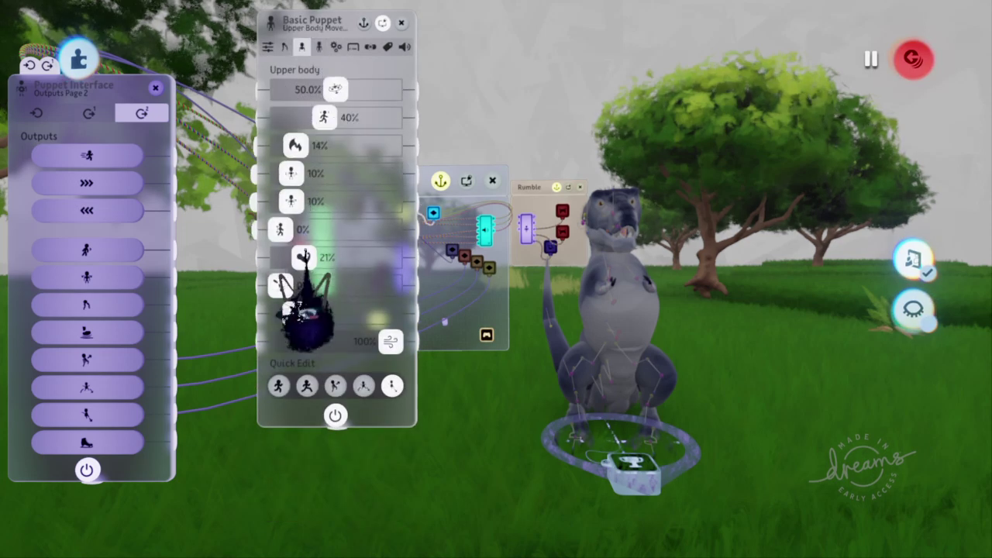
{"action": "left_click", "coordinate": [286, 48]}
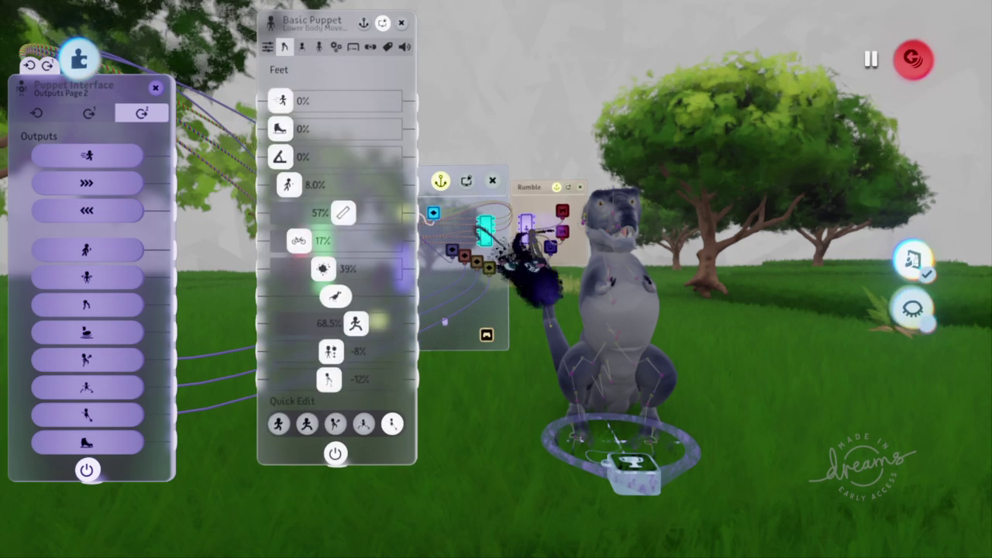
{"action": "left_click", "coordinate": [336, 47]}
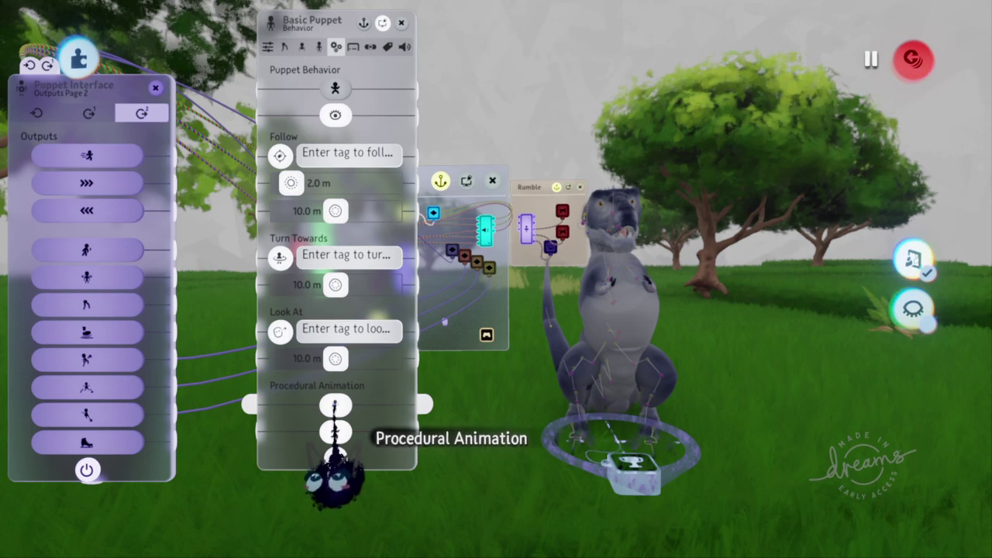
{"action": "mouse_move", "coordinate": [335, 465]}
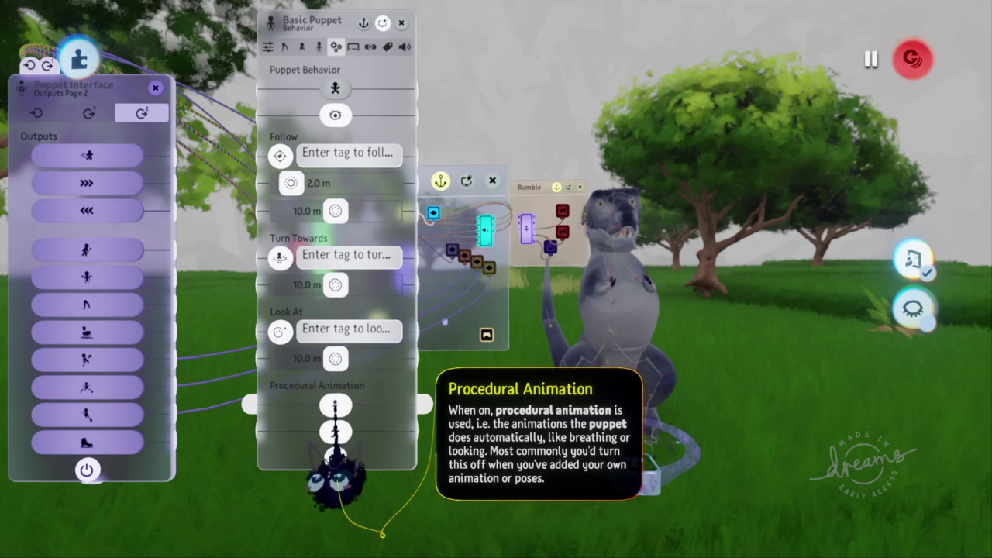
{"action": "left_click", "coordinate": [335, 431]}
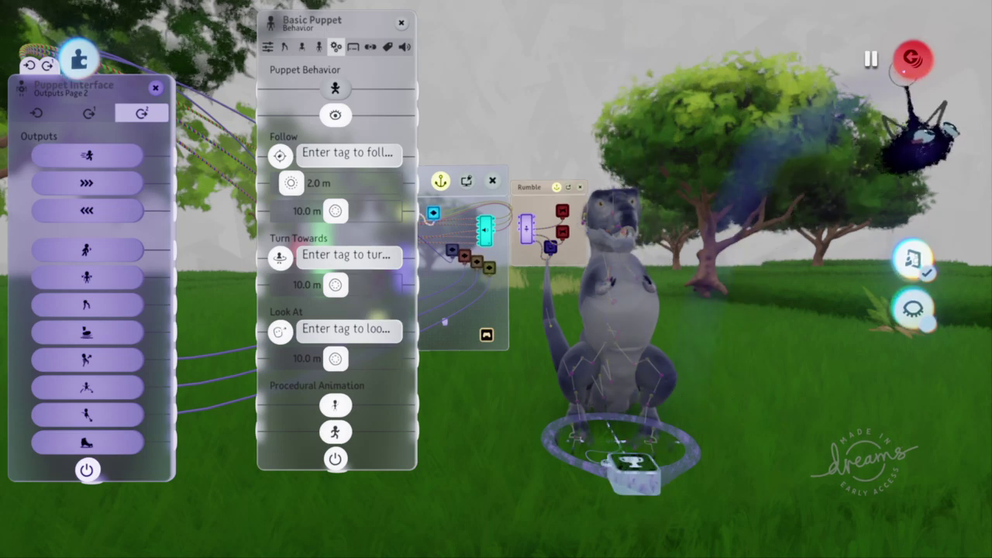
Step: Leave the active editing mode and review the Basic Puppet's Collision Labels, Labels and Physical Properties pages
{"action": "left_click", "coordinate": [913, 59]}
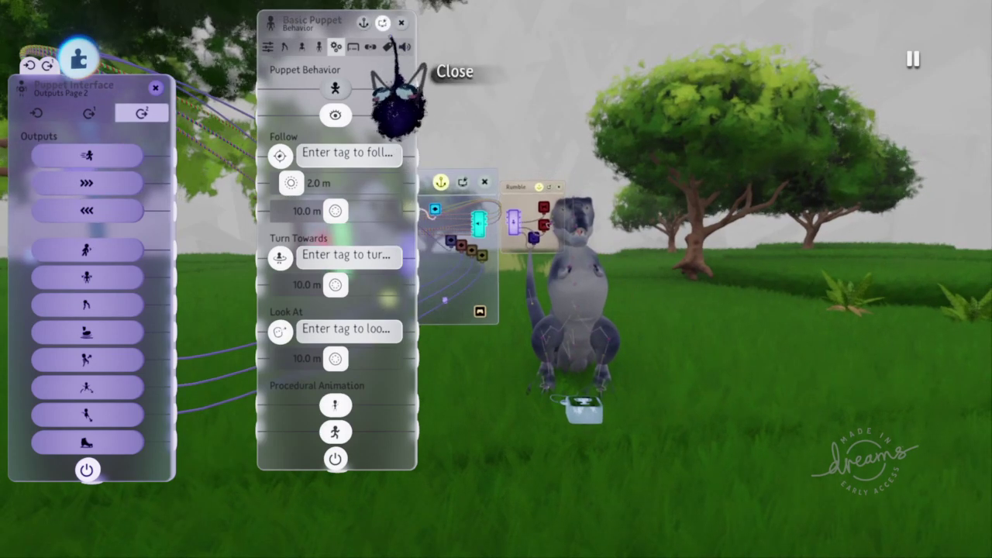
{"action": "left_click", "coordinate": [370, 47]}
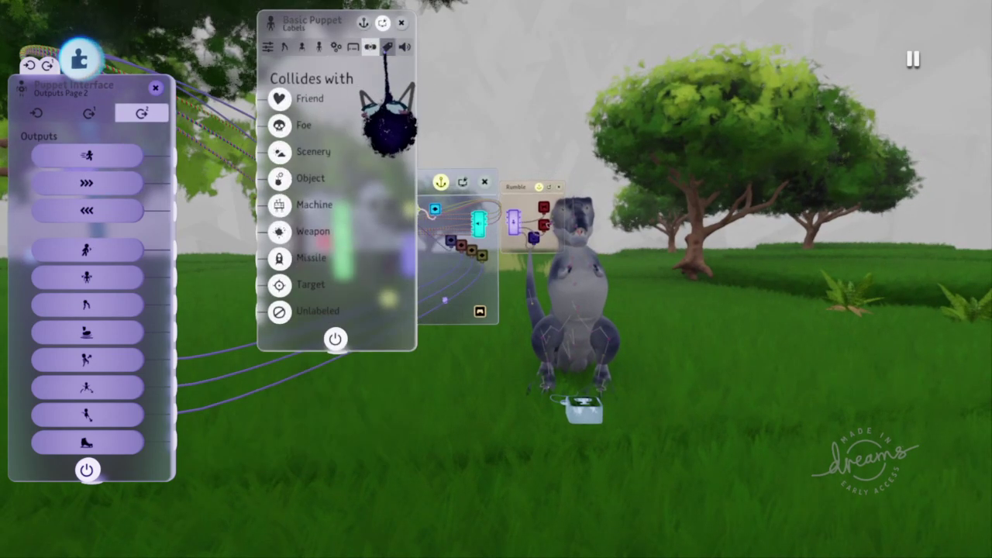
{"action": "left_click", "coordinate": [388, 46]}
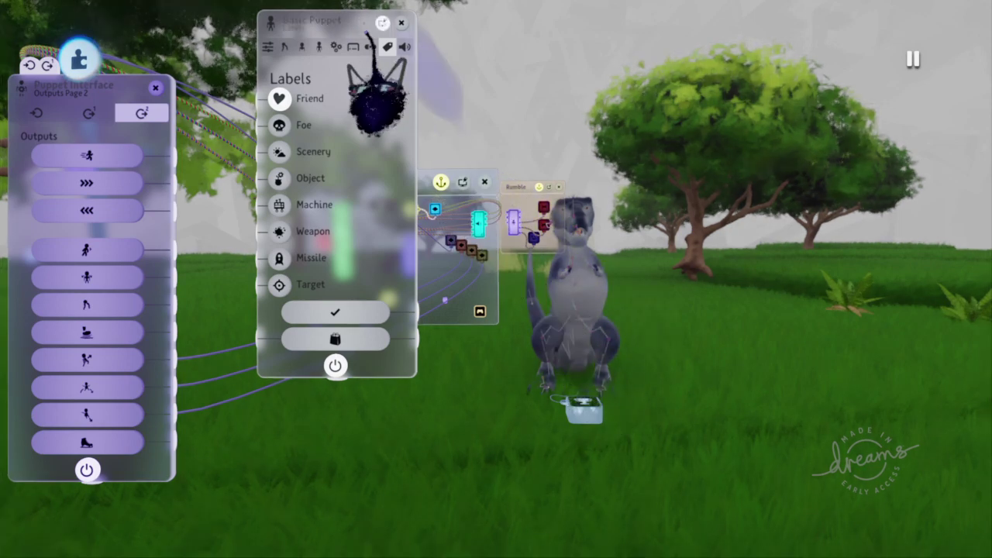
{"action": "left_click", "coordinate": [370, 46]}
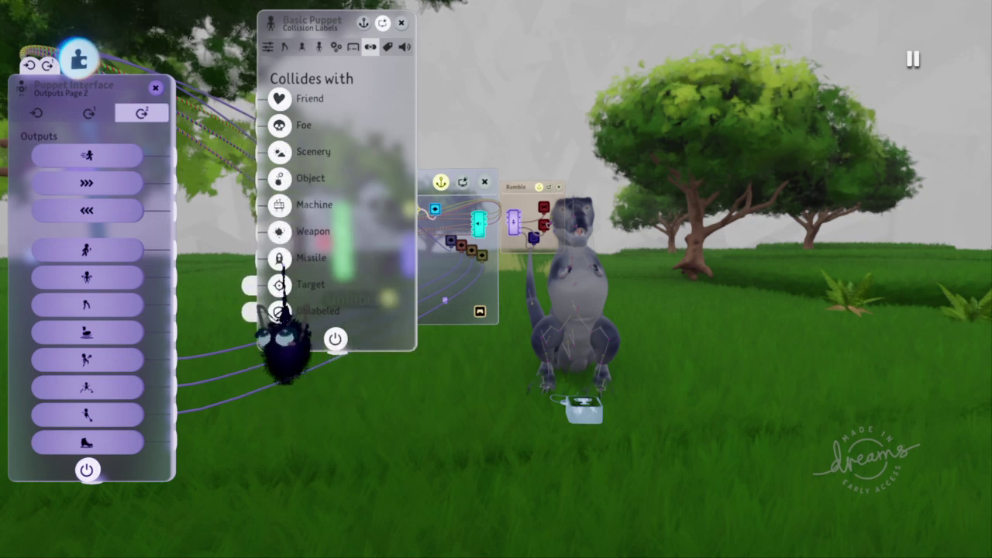
{"action": "left_click", "coordinate": [353, 47]}
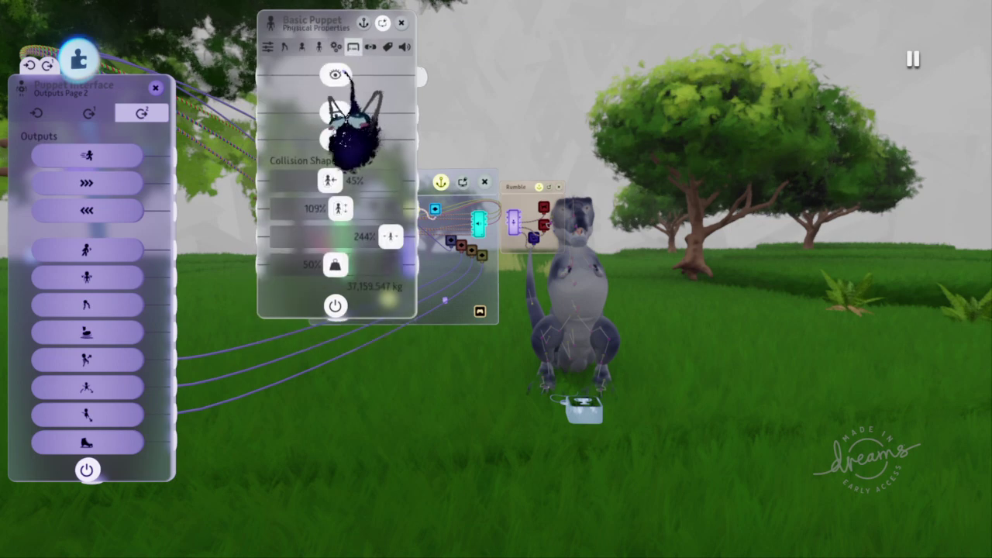
Step: Place a temporary Impact Sensor in the scene, examine its Detect Labels options, and discard it
{"action": "key", "text": "Tab"}
{"action": "left_click", "coordinate": [248, 110]}
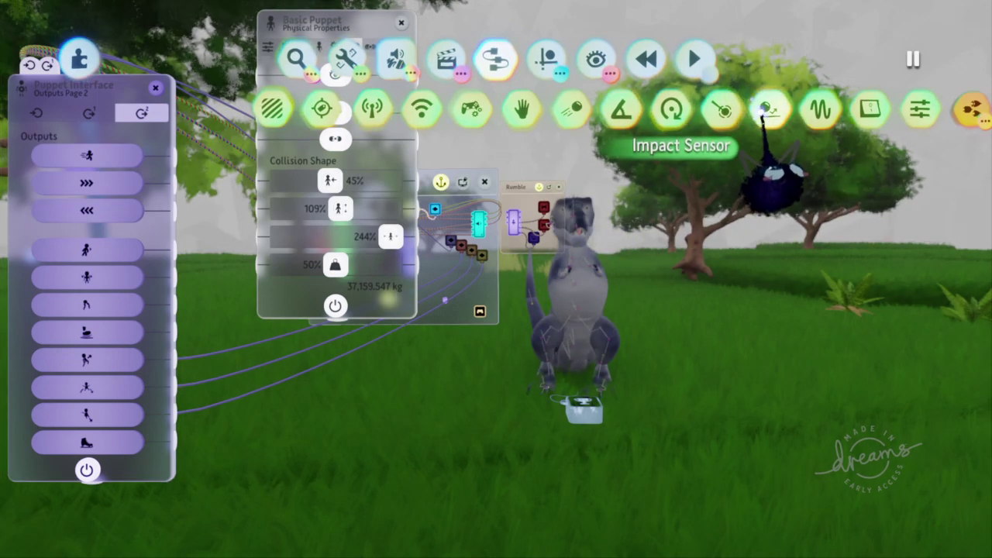
{"action": "left_click", "coordinate": [765, 111]}
{"action": "left_click", "coordinate": [694, 223]}
{"action": "left_click", "coordinate": [702, 214]}
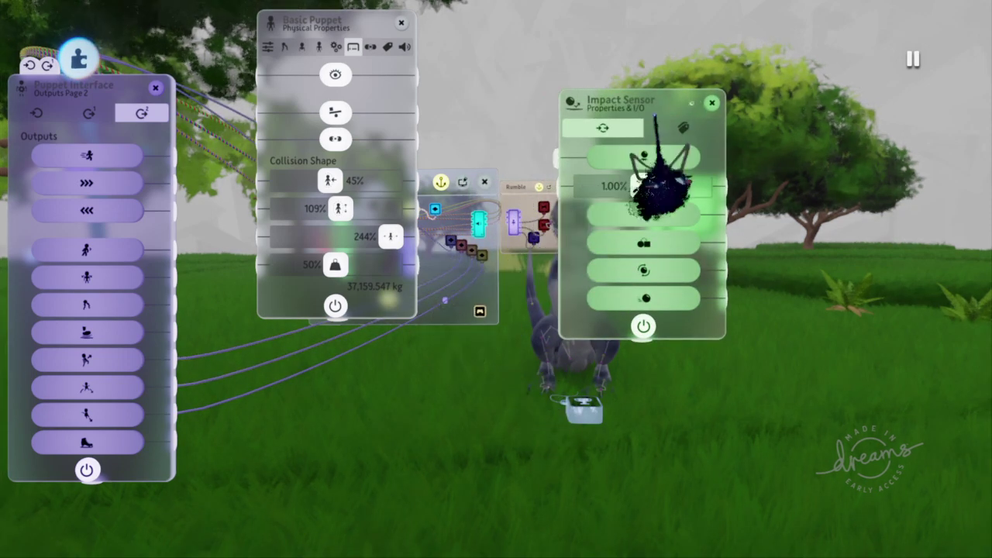
{"action": "left_click", "coordinate": [684, 128]}
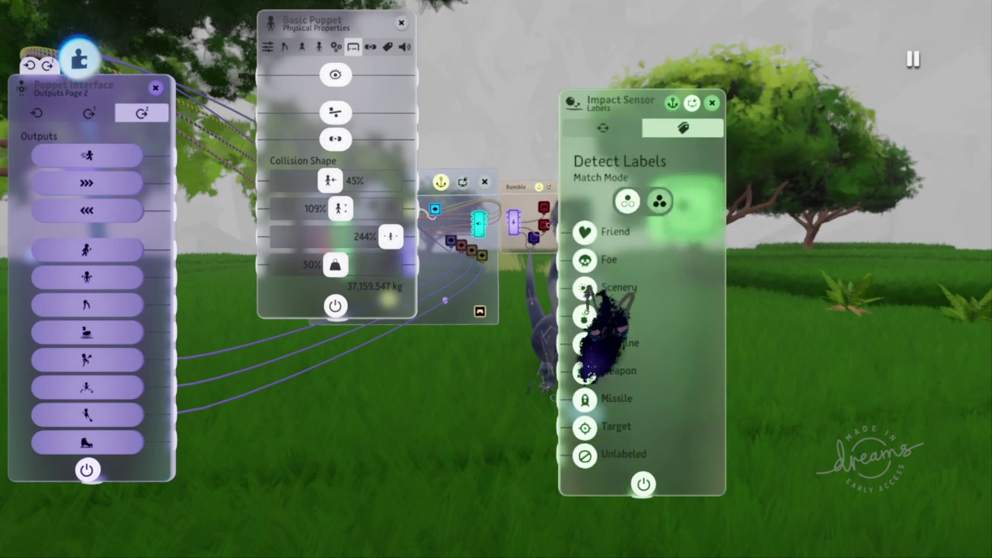
{"action": "key", "text": "Escape"}
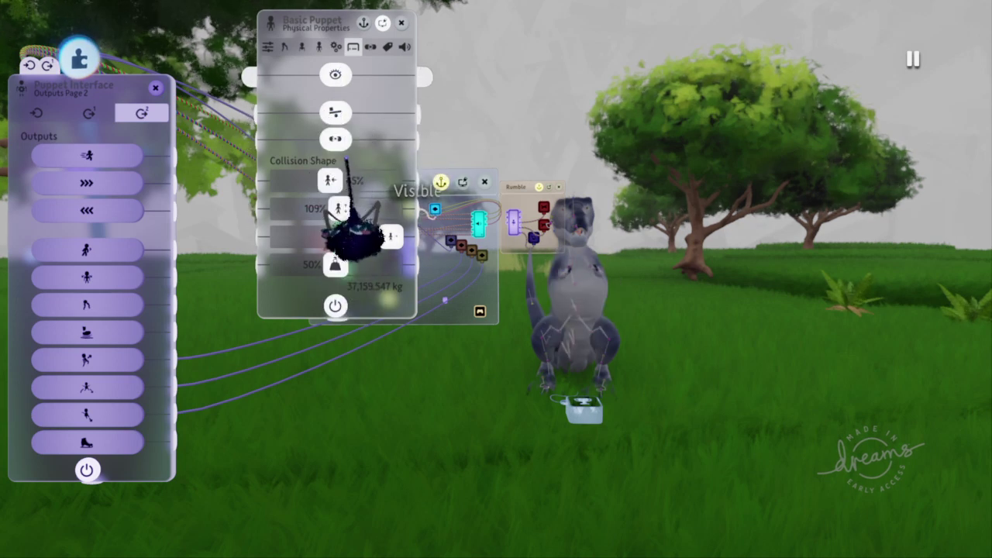
Step: Revisit the Basic Puppet's label and Behavior pages, ending on its Body Structure page
{"action": "left_click", "coordinate": [370, 47]}
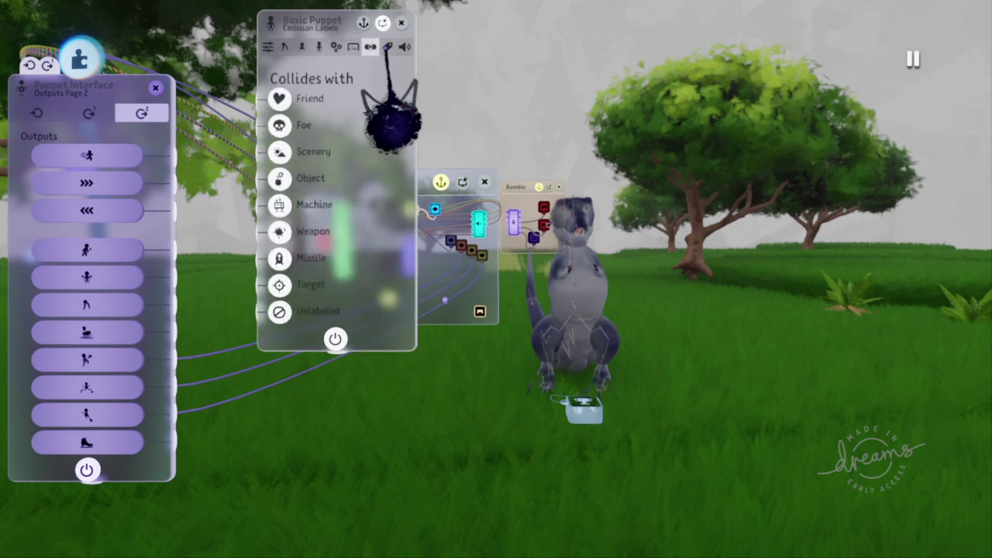
{"action": "left_click", "coordinate": [388, 47]}
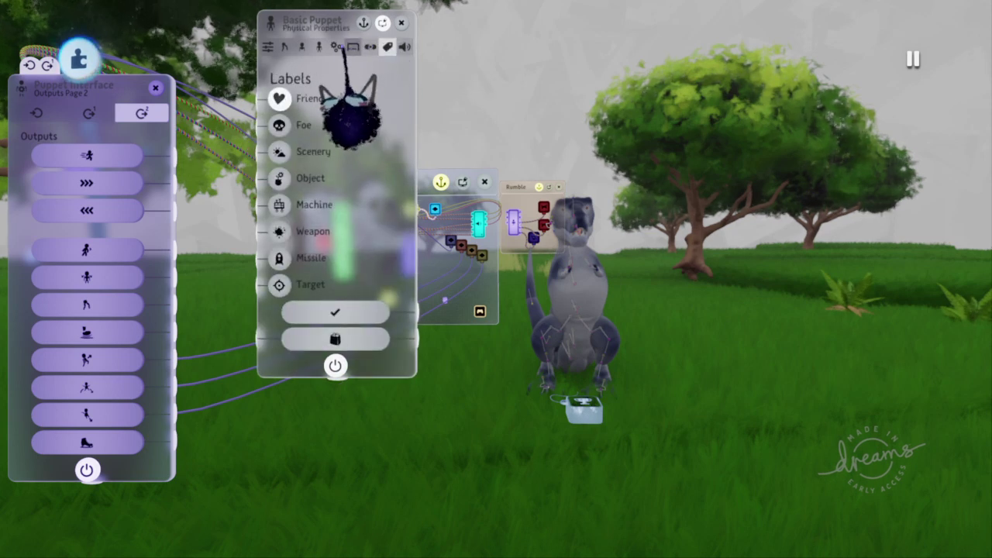
{"action": "left_click", "coordinate": [335, 47]}
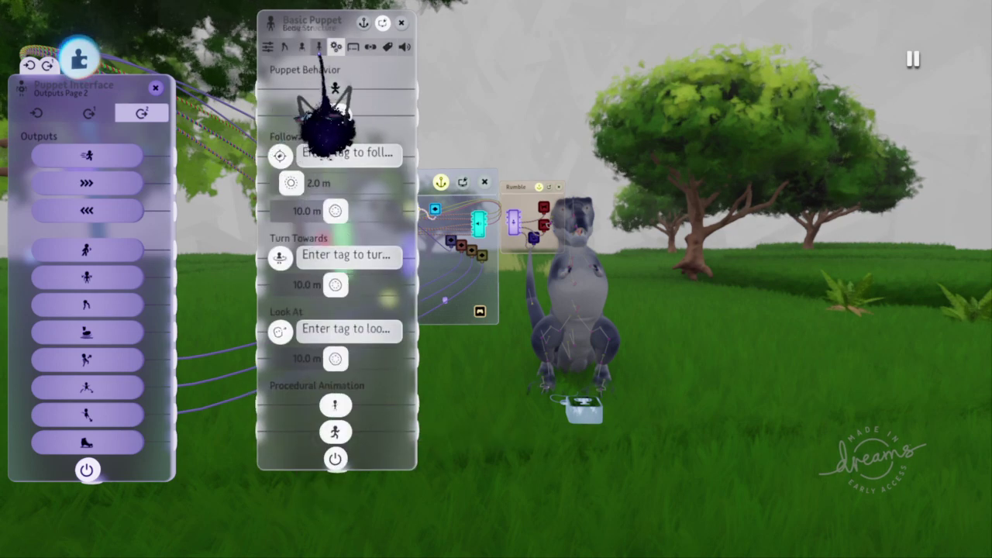
{"action": "left_click", "coordinate": [302, 48]}
{"action": "left_click", "coordinate": [319, 47]}
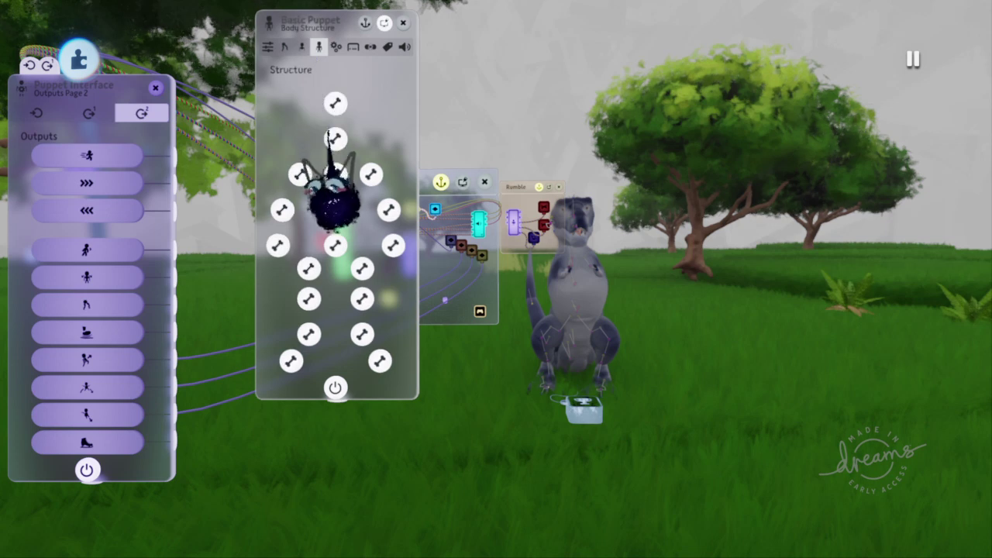